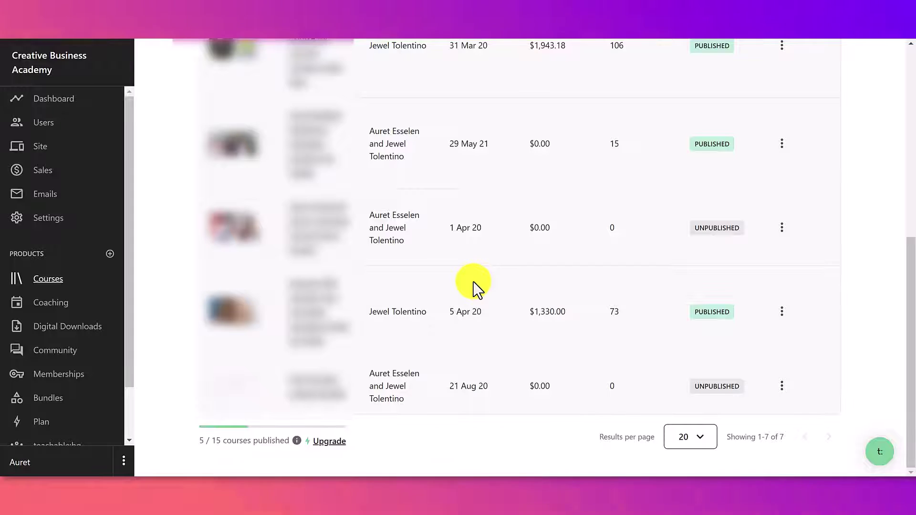
# - Open the Amazon FBA Canada course and download the CSV file of its users from the emailed link
pyautogui.click(313, 301)
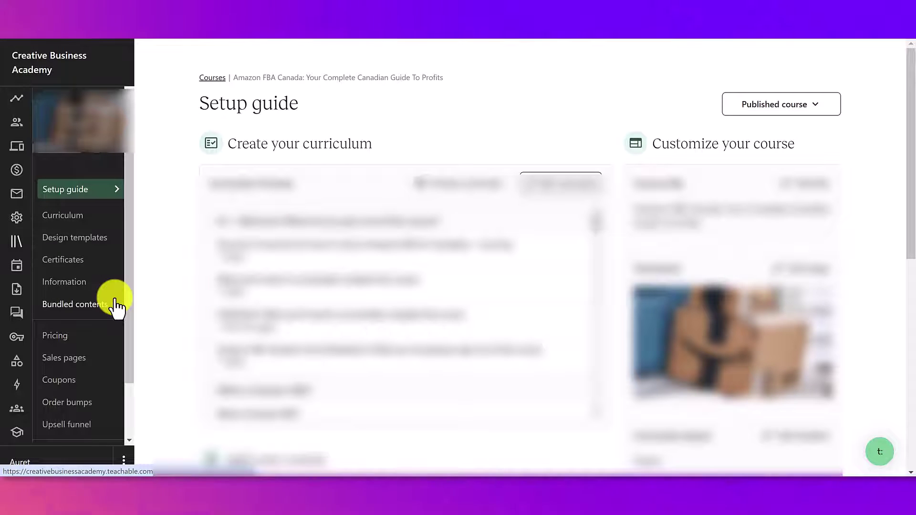
pyautogui.scroll(-2, 77, 396)
pyautogui.click(66, 411)
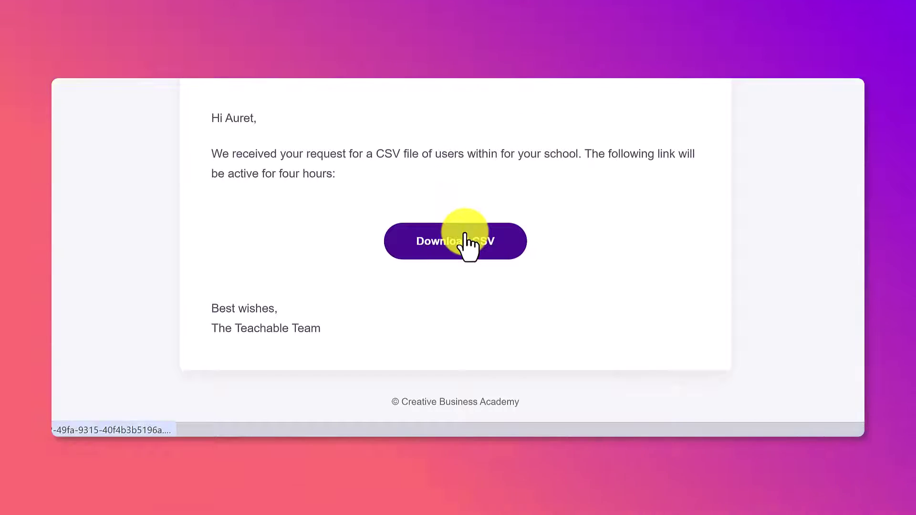
pyautogui.click(468, 244)
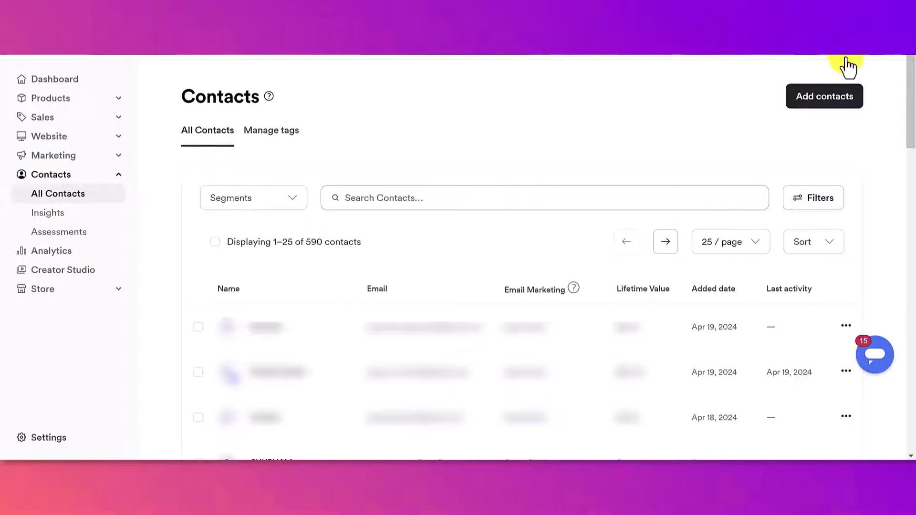
# - In Kajabi, start a contact import by file upload and upload users-719e5a4e-e072-49fa-9315-40f4b3b5196a.csv
pyautogui.click(834, 105)
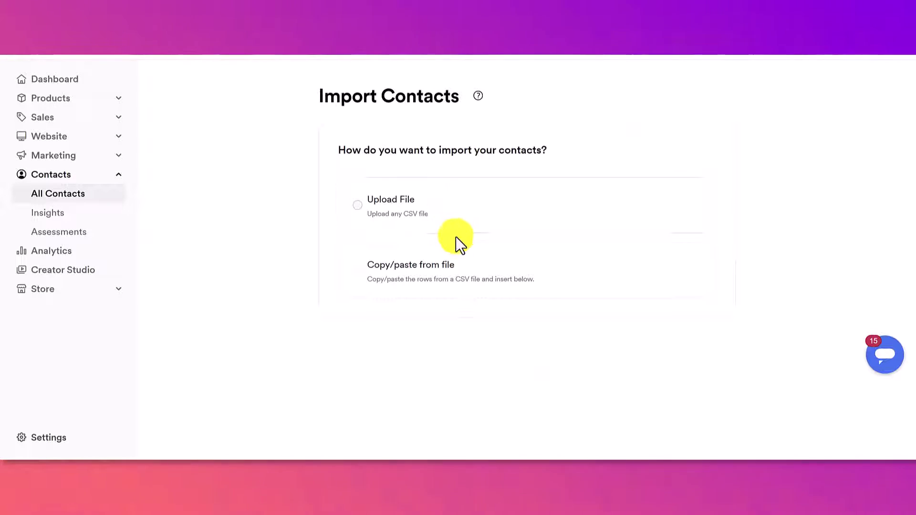
pyautogui.click(390, 217)
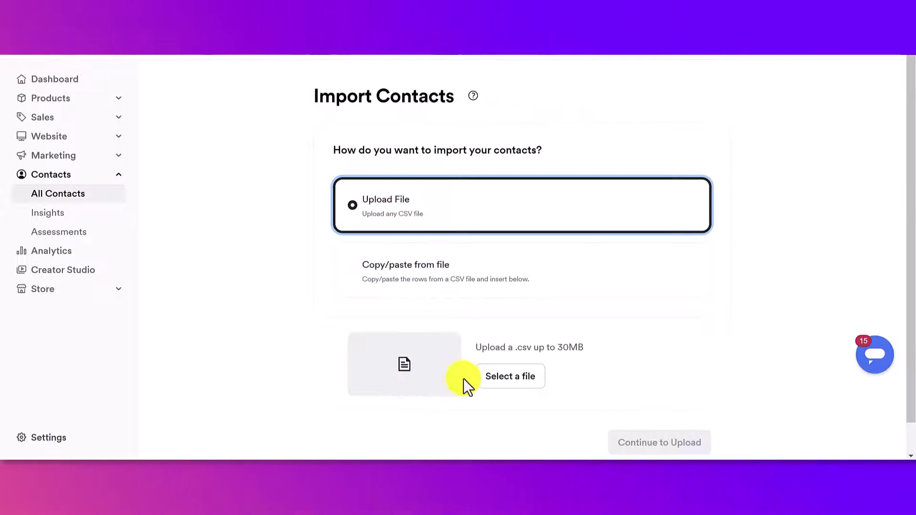
pyautogui.click(505, 371)
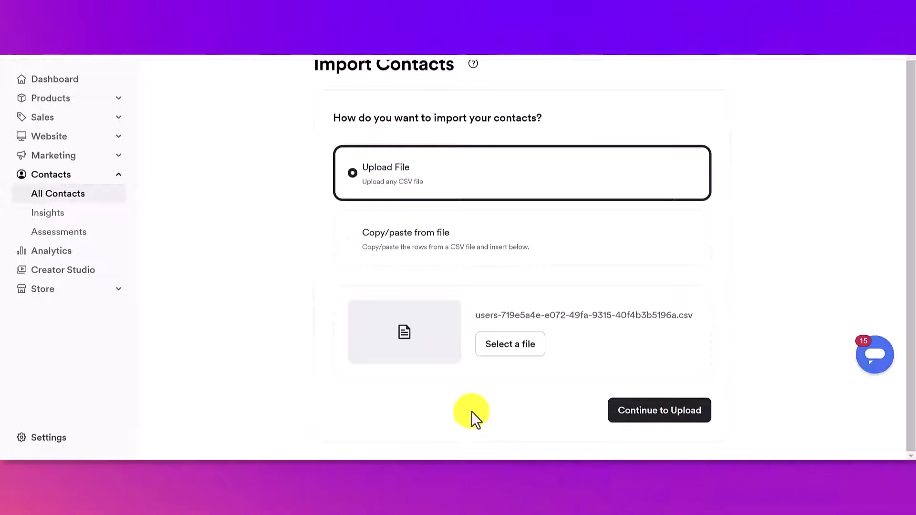
pyautogui.click(662, 421)
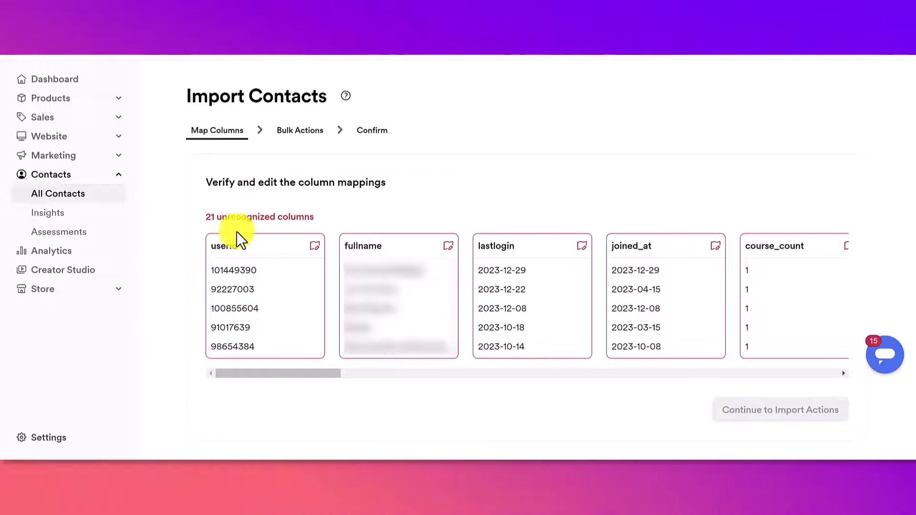
# - Set the userid column to be skipped in the contact import
pyautogui.click(314, 247)
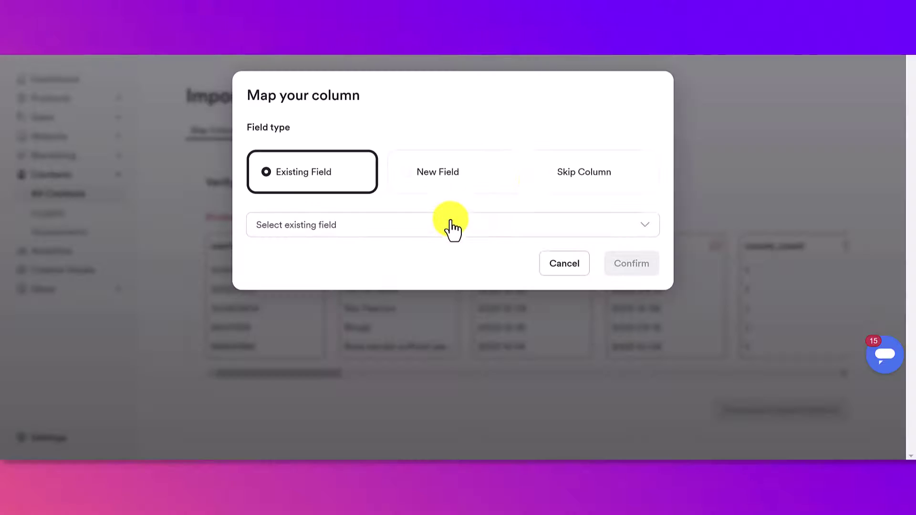
pyautogui.click(556, 188)
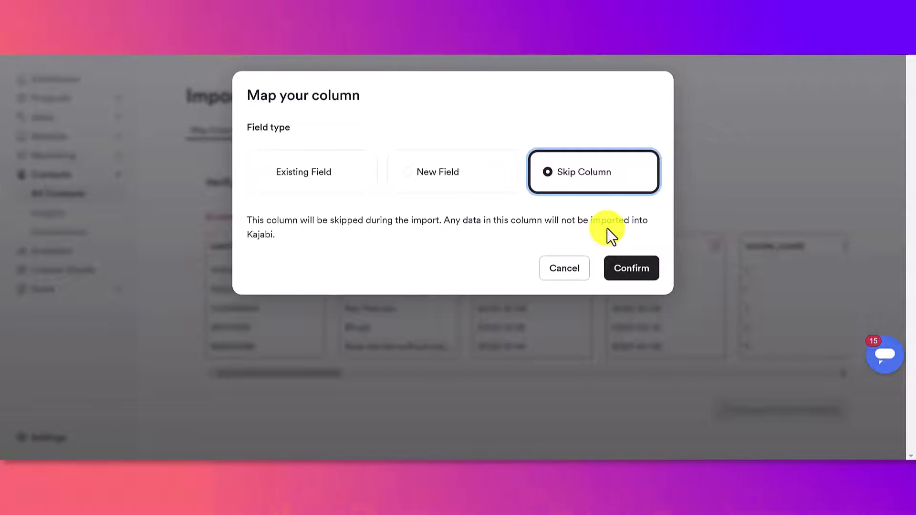
pyautogui.click(609, 279)
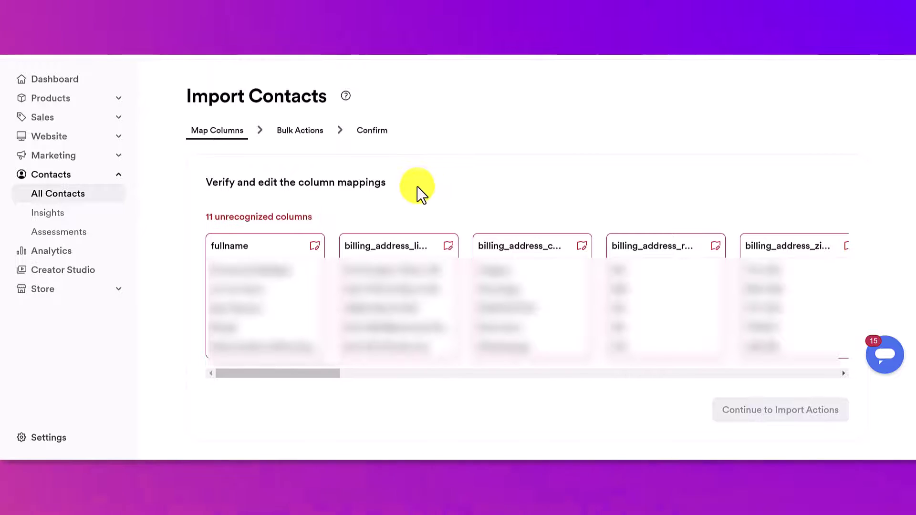
# - Map the fullname column to the existing First Name field
pyautogui.click(313, 248)
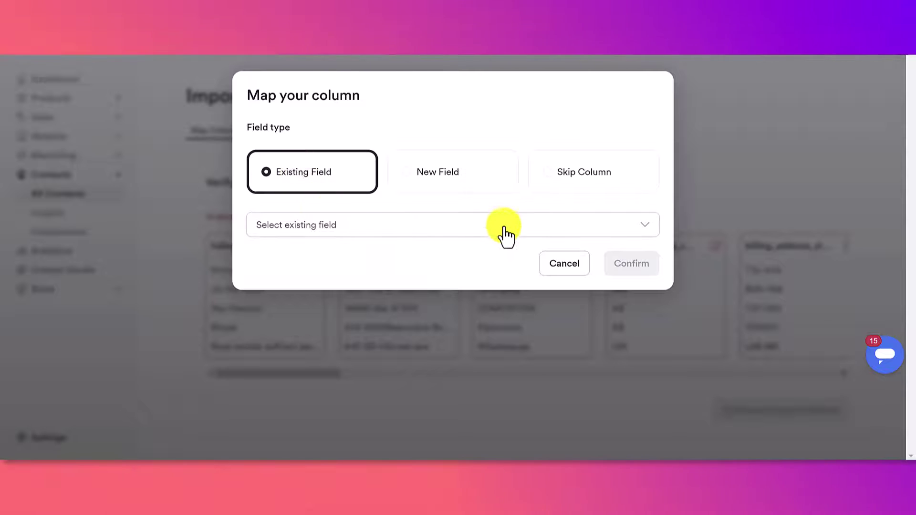
pyautogui.click(642, 232)
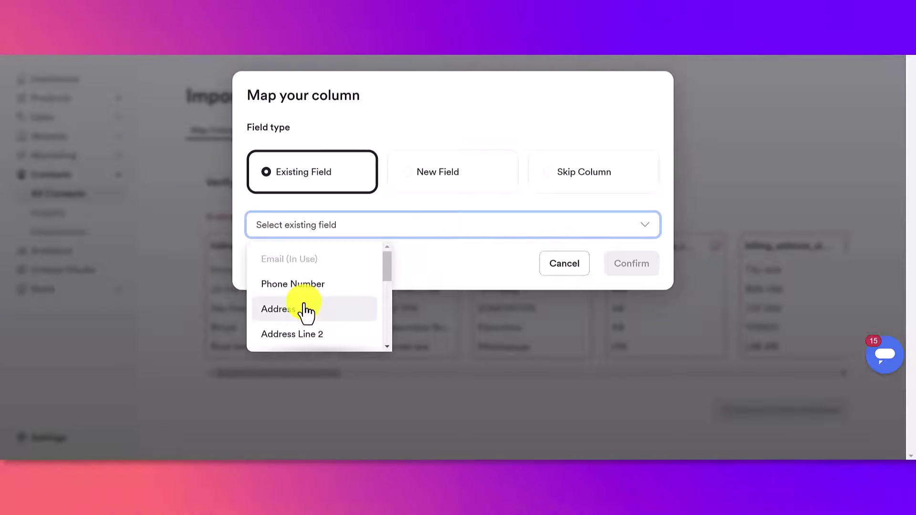
pyautogui.scroll(-1, 304, 313)
pyautogui.scroll(-10, 304, 312)
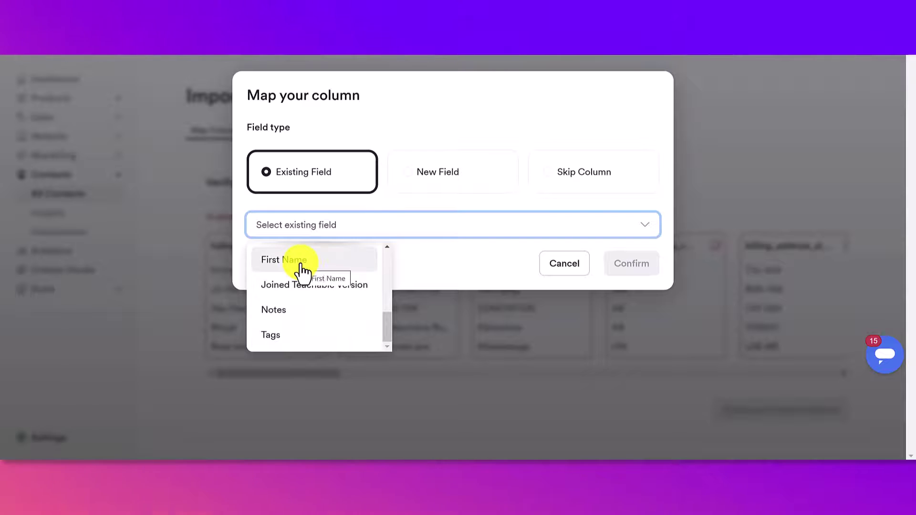
pyautogui.click(284, 260)
pyautogui.click(635, 265)
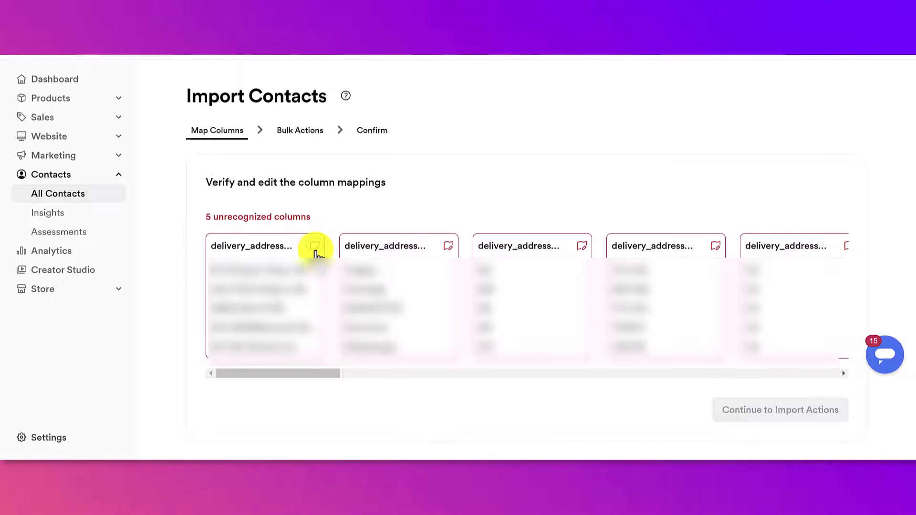
# - Map the first unrecognized delivery_address column, containing street addresses, to the existing Address field
pyautogui.click(315, 246)
pyautogui.click(315, 226)
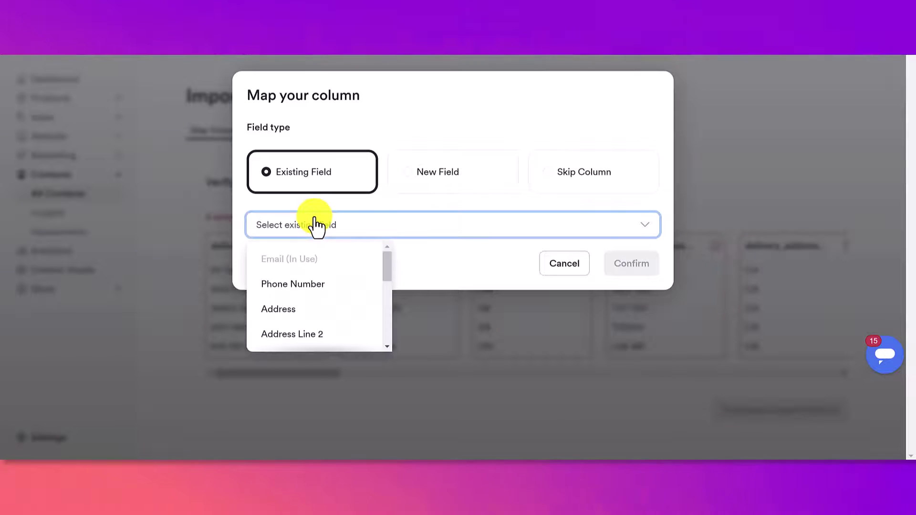
pyautogui.scroll(-1, 319, 300)
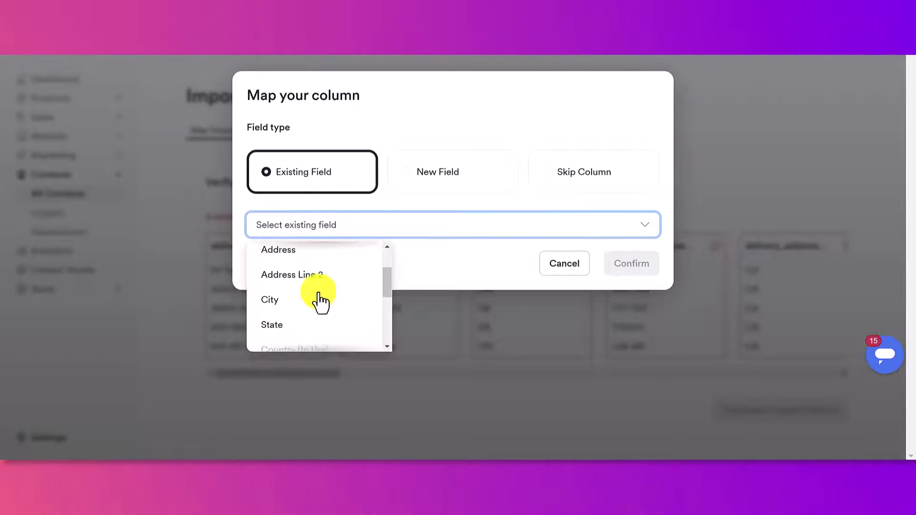
pyautogui.scroll(1, 319, 301)
pyautogui.click(317, 308)
pyautogui.click(631, 264)
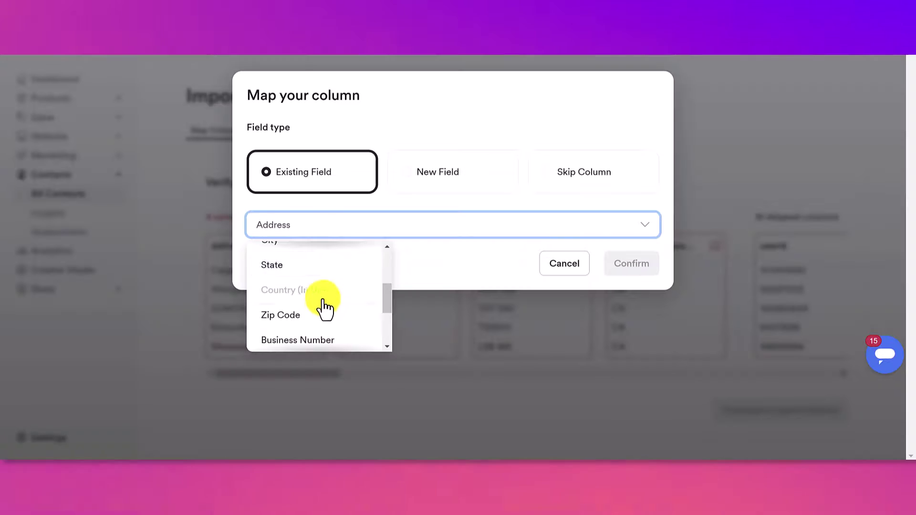
# - Map the delivery address column containing city names to the existing City field
pyautogui.click(315, 247)
pyautogui.scroll(2, 323, 297)
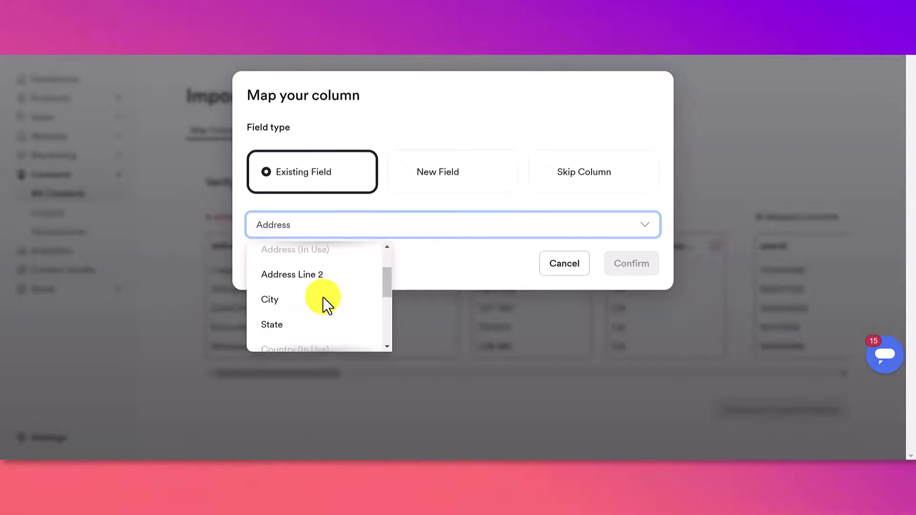
pyautogui.click(323, 301)
pyautogui.click(624, 266)
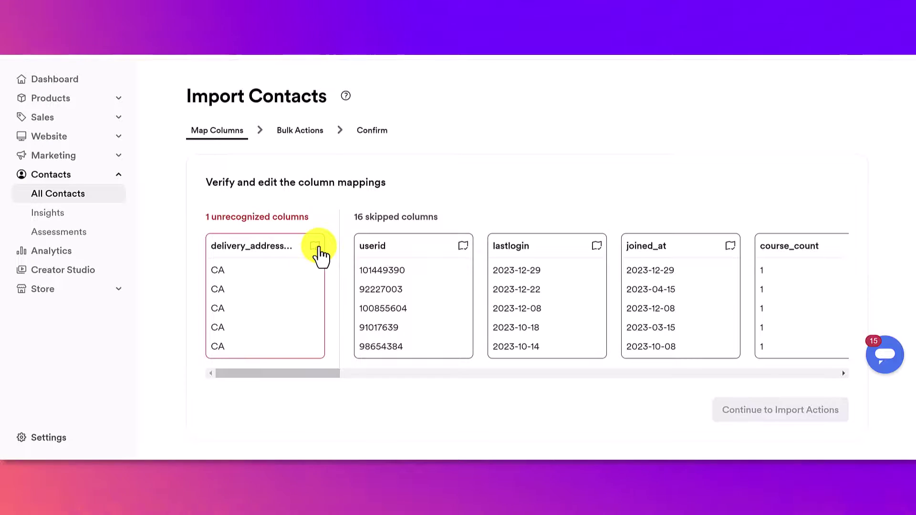
# - Skip the remaining delivery_address column with the CA values and continue to the import actions
pyautogui.click(316, 246)
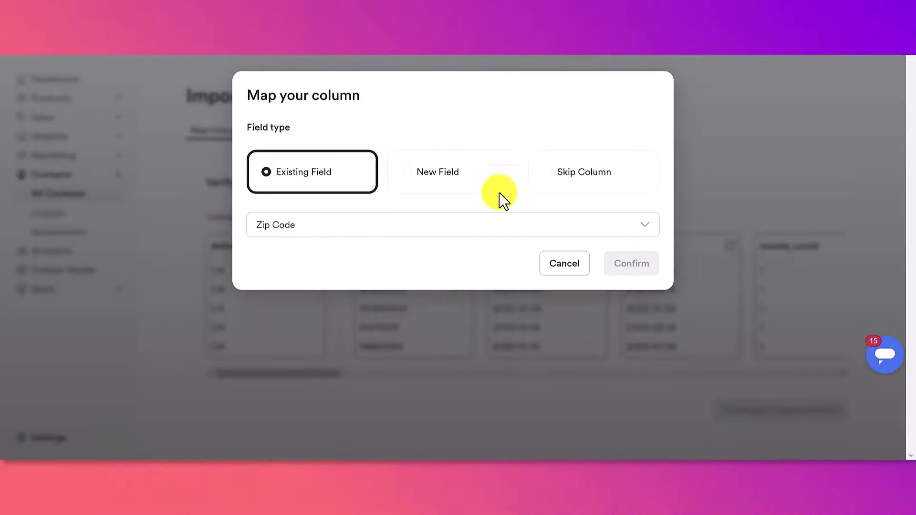
pyautogui.click(549, 188)
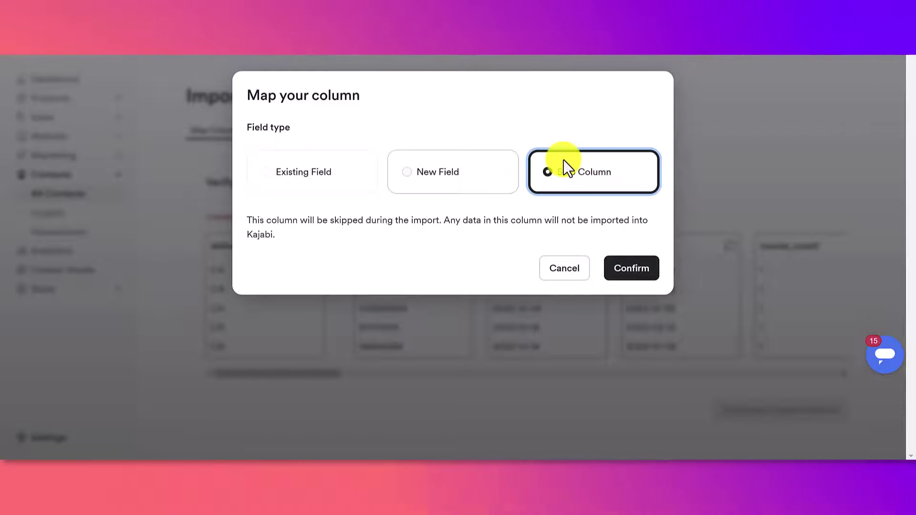
pyautogui.click(645, 270)
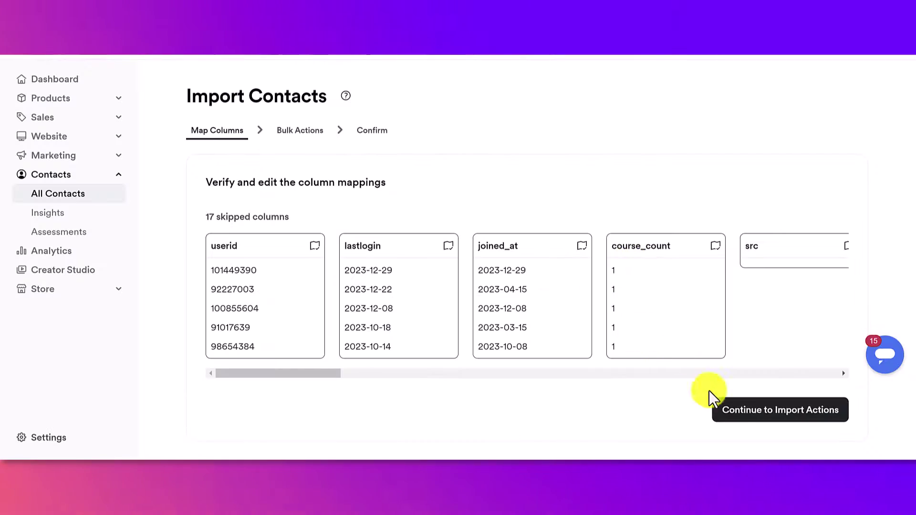
pyautogui.click(735, 416)
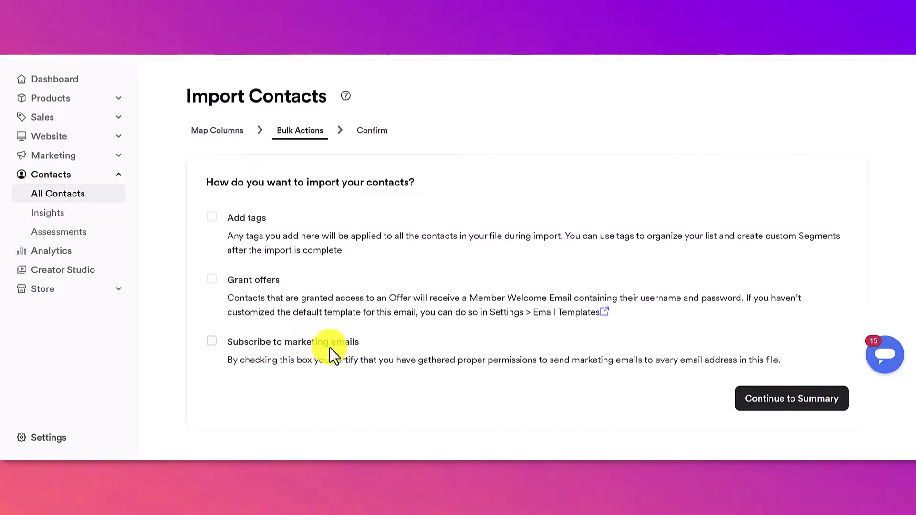
# - Grant the imported contacts access to the course offer and continue to the import summary
pyautogui.click(212, 282)
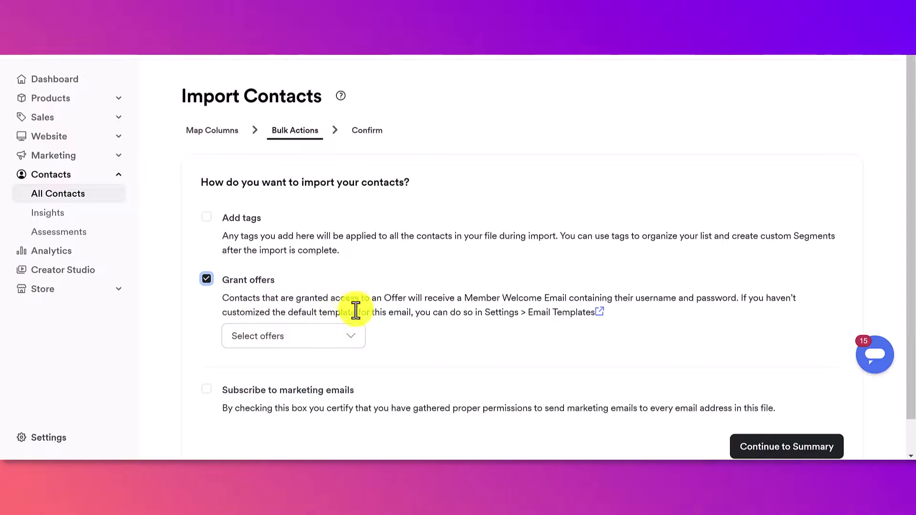
pyautogui.scroll(-1, 354, 313)
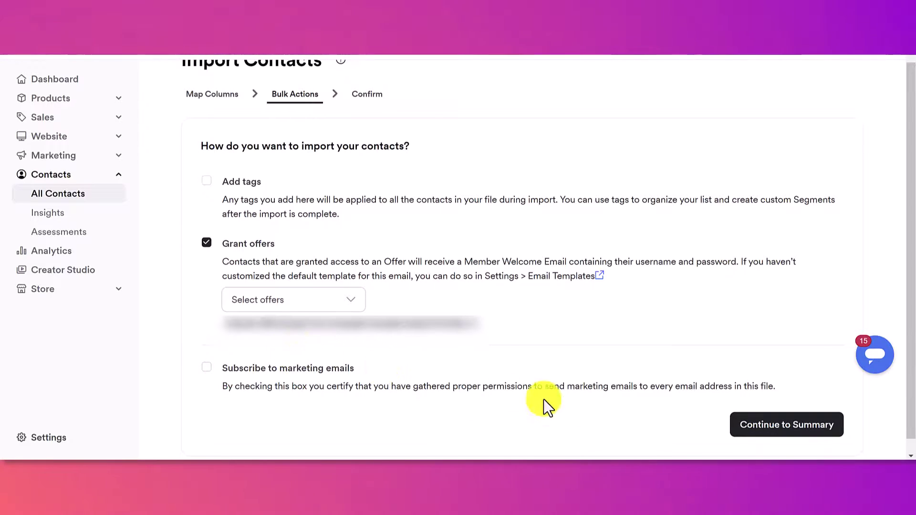
pyautogui.click(782, 438)
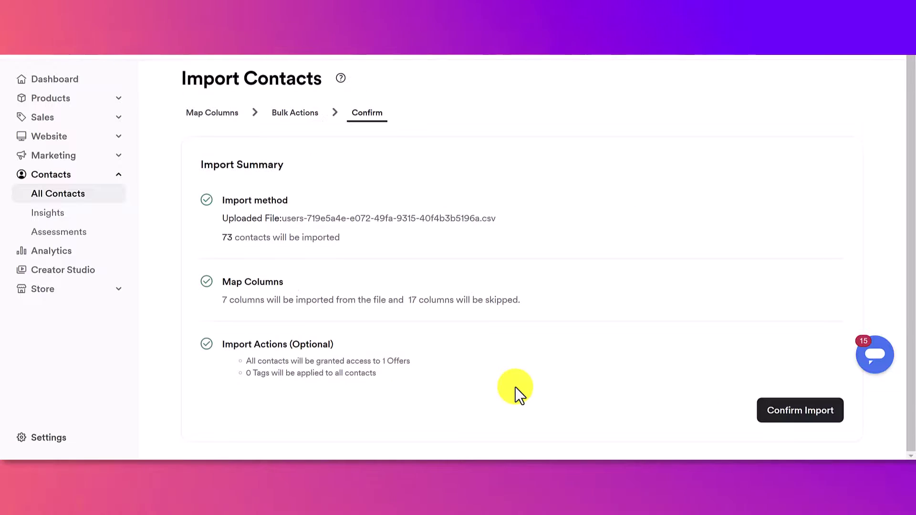